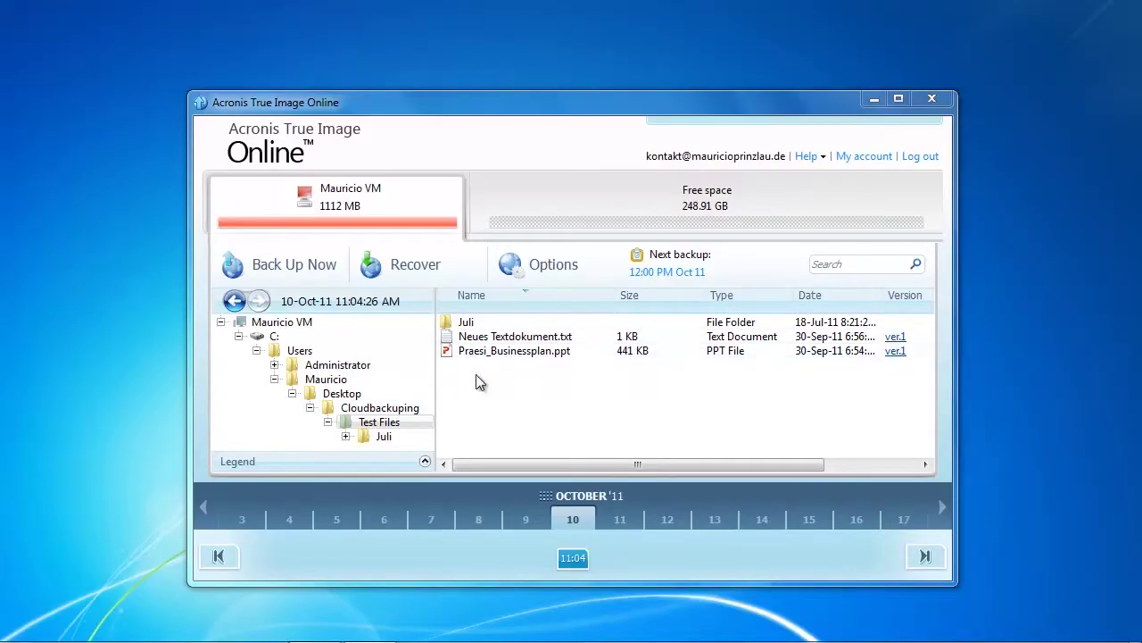
Recover the backup into a new 'Acronis Recover' folder created inside Cloudbackuping
{"action": "left_click", "coordinate": [412, 266]}
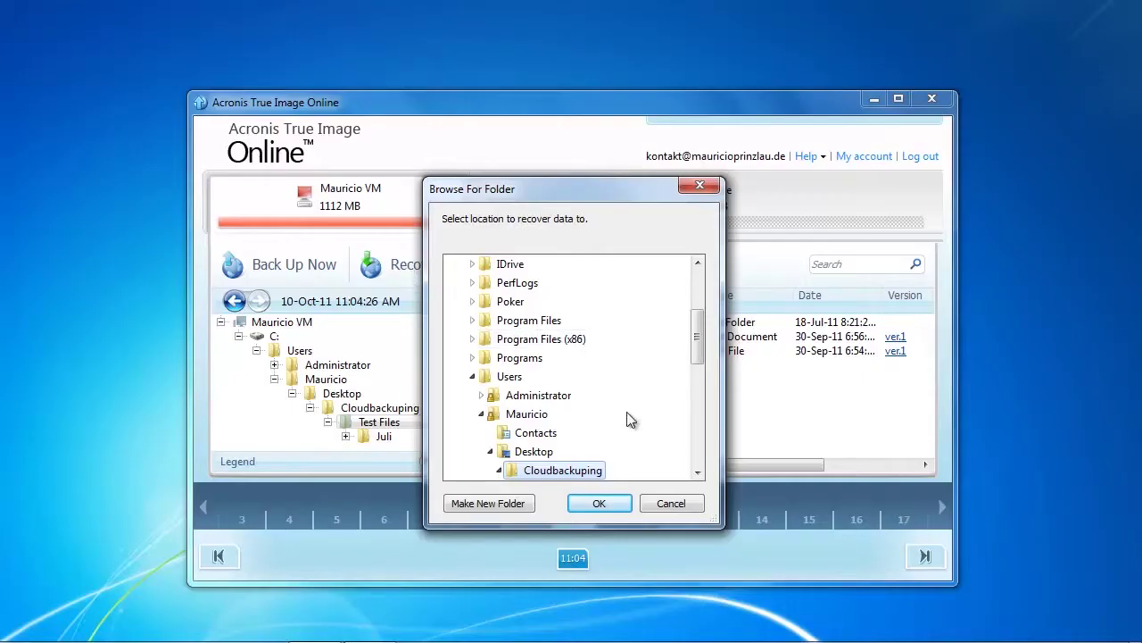
{"action": "left_click_drag", "start_coordinate": [701, 352], "coordinate": [701, 359]}
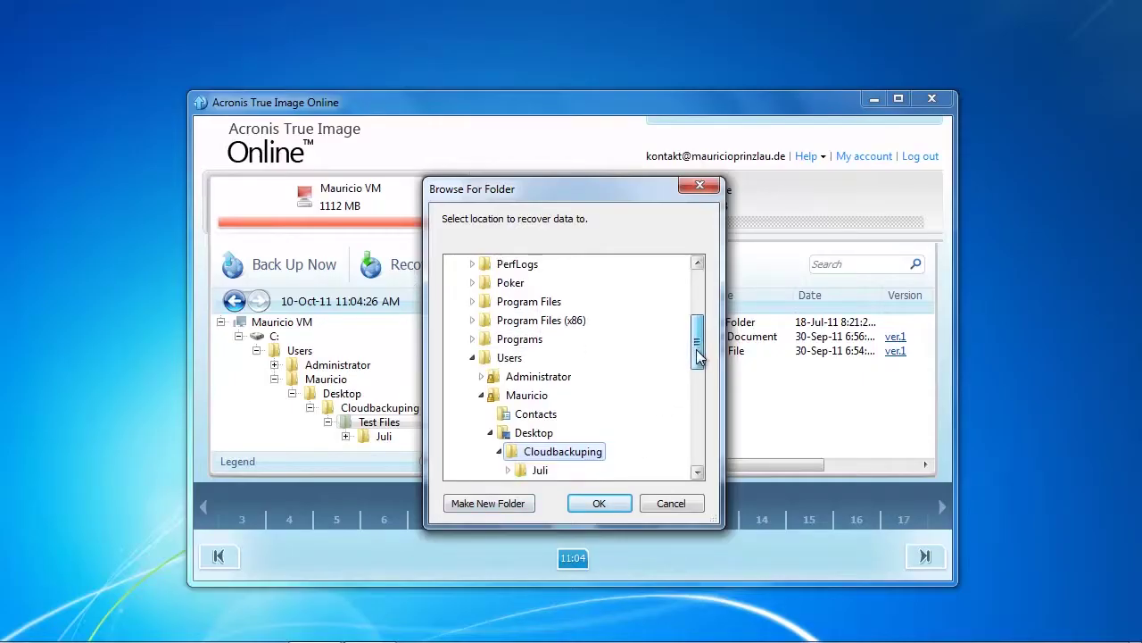
{"action": "left_click", "coordinate": [494, 503]}
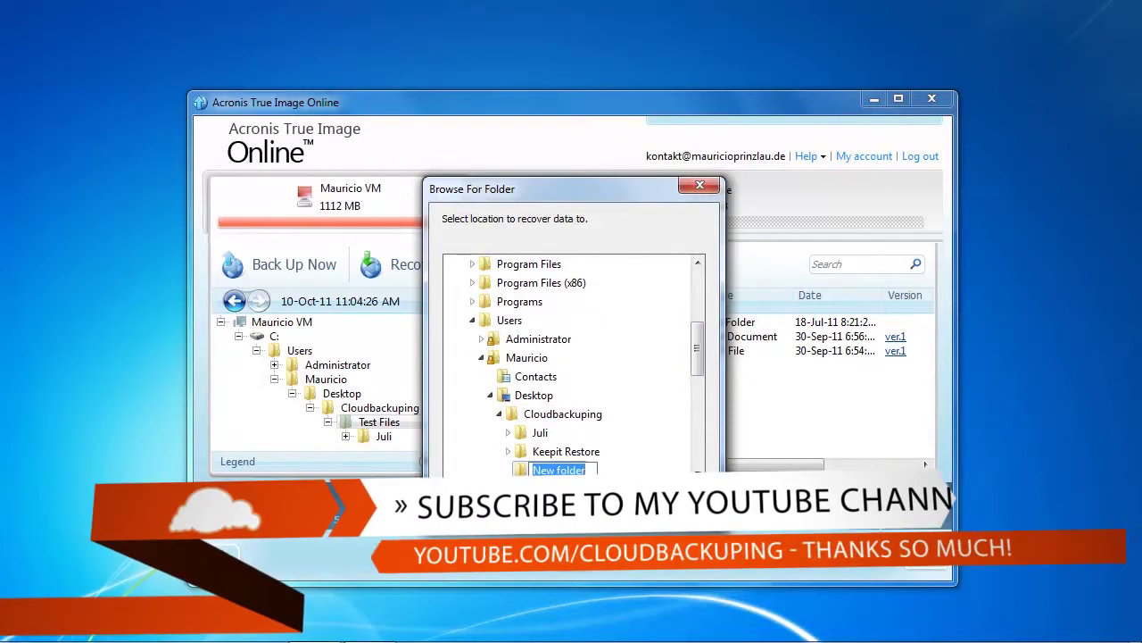
{"action": "type", "text": "Acronis Re"}
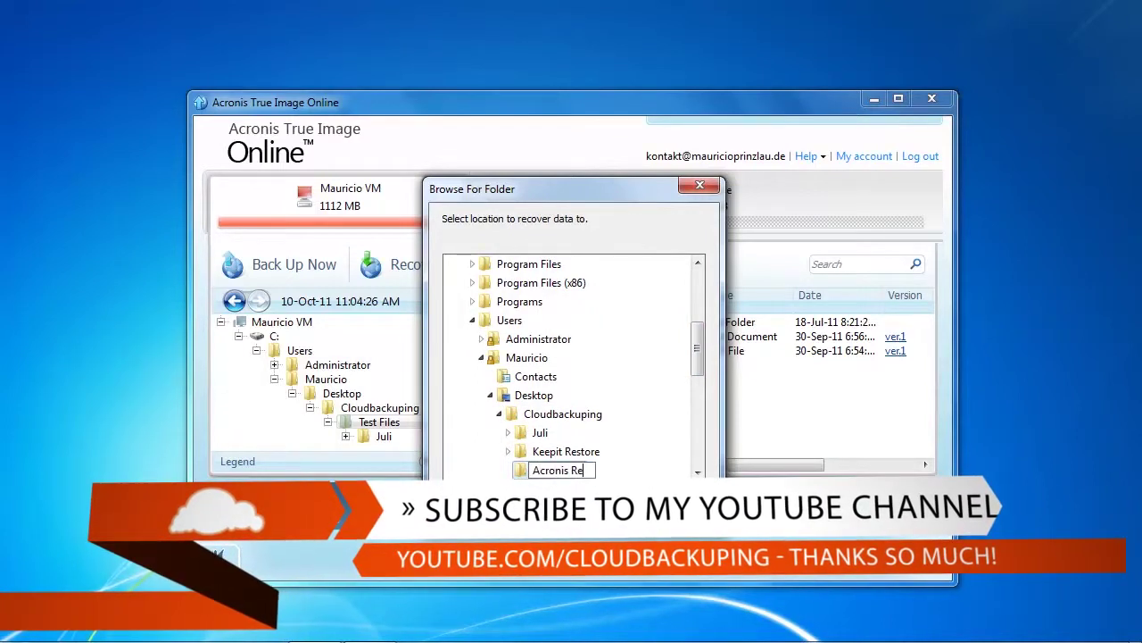
{"action": "type", "text": "cover"}
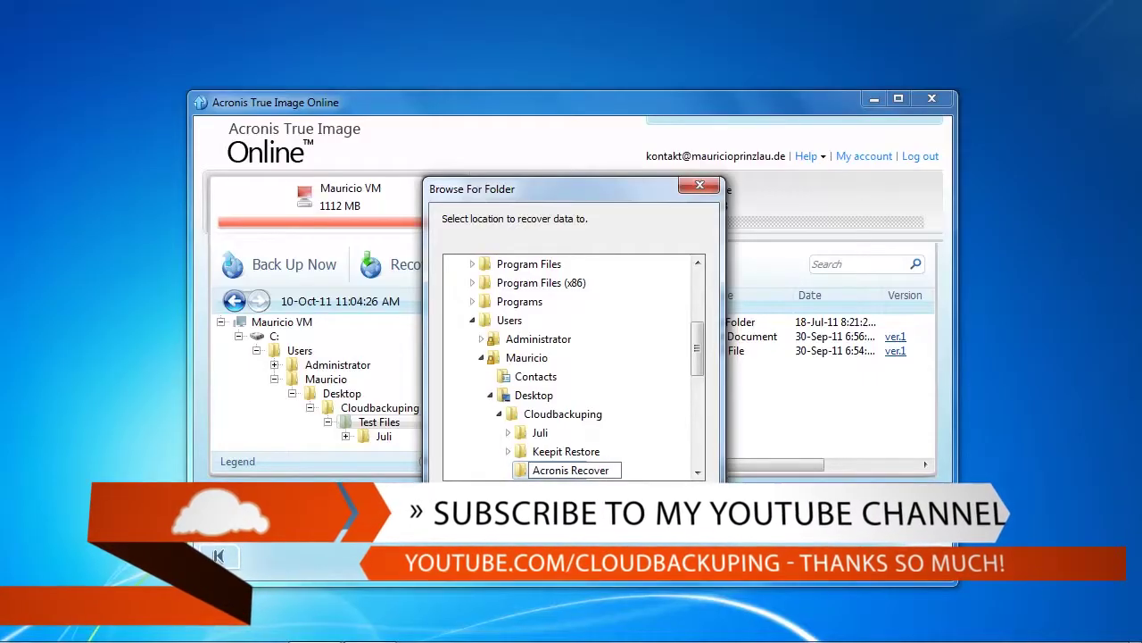
{"action": "key", "text": "Escape"}
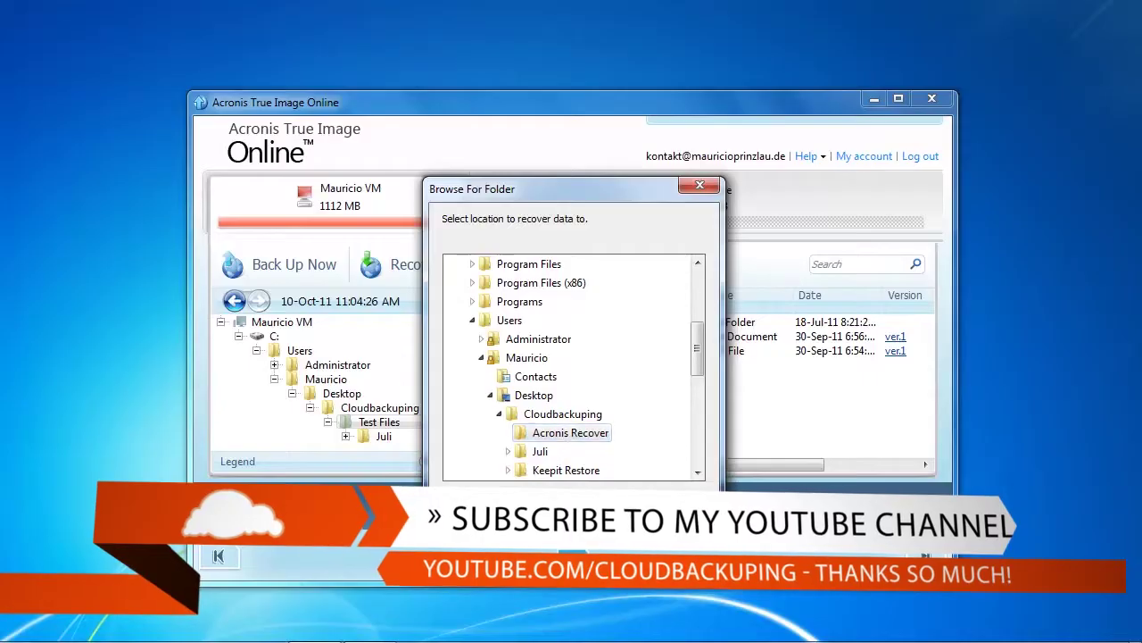
{"action": "key", "text": "Return"}
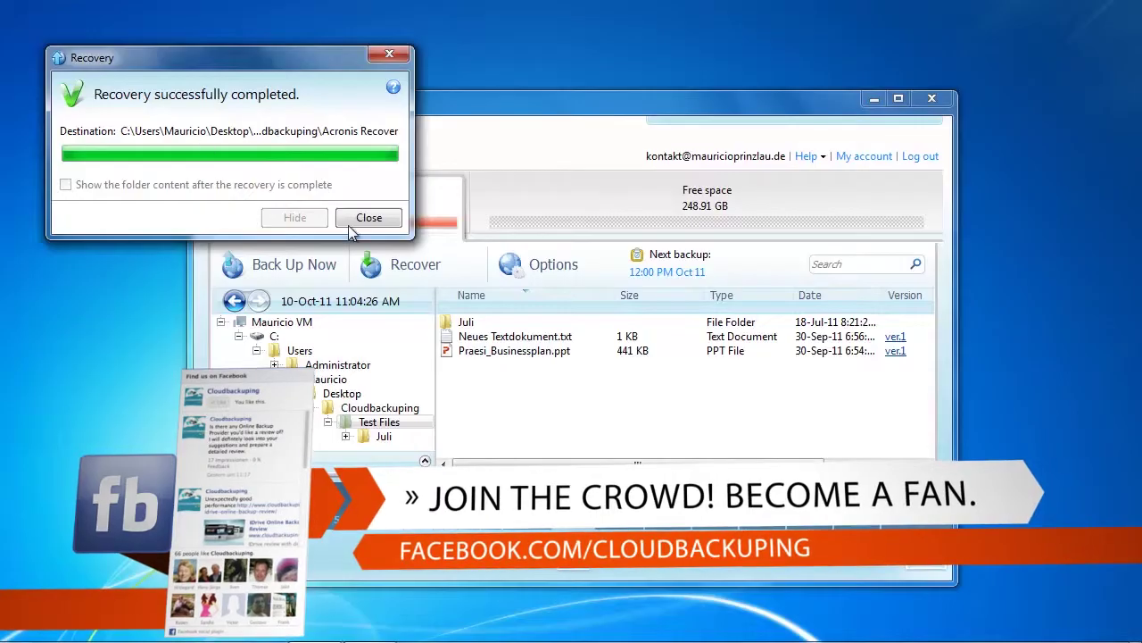
Close the Recovery window once the recovery reports success
{"action": "left_click", "coordinate": [376, 218]}
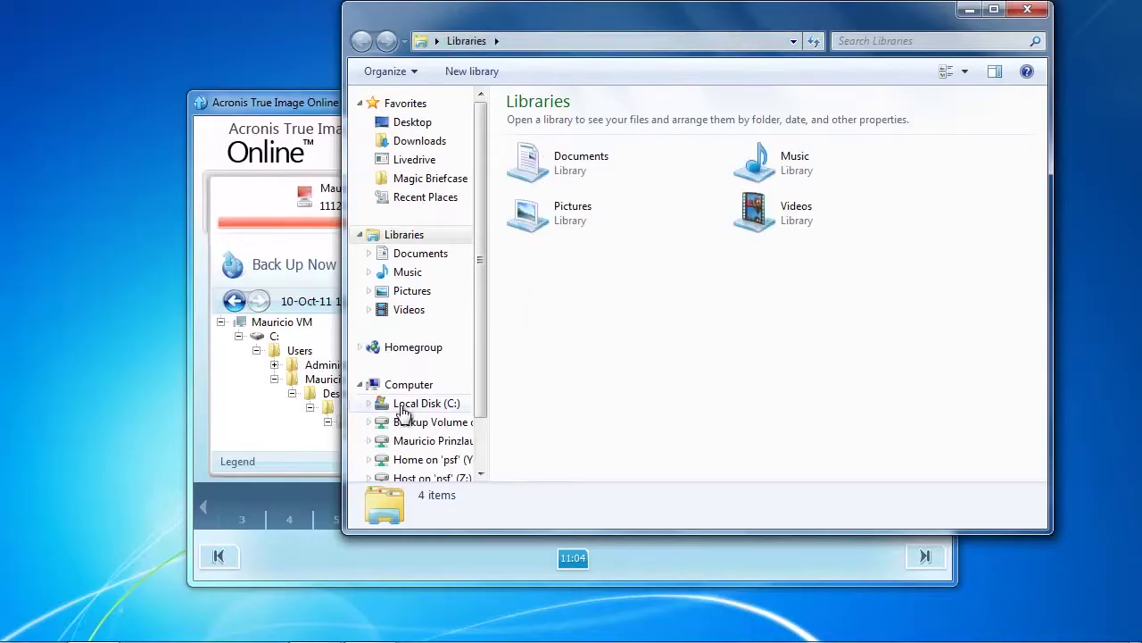
In Explorer, go from Local Disk (C:) to the Desktop and select the Cloudbackuping folder
{"action": "left_click", "coordinate": [434, 406]}
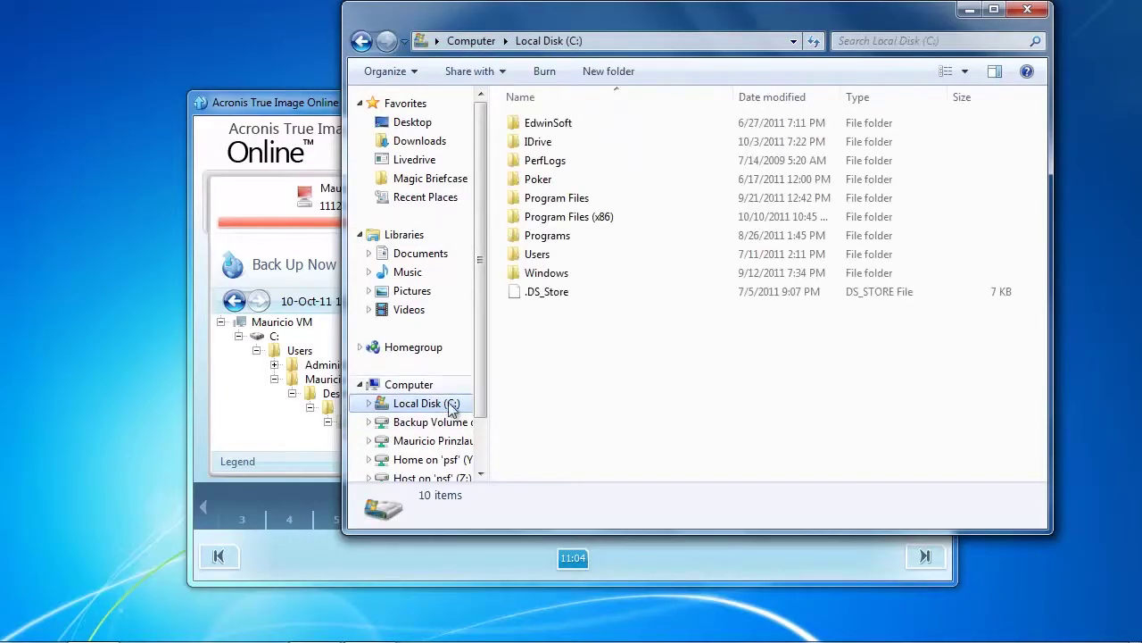
{"action": "left_click_drag", "start_coordinate": [479, 283], "coordinate": [479, 341]}
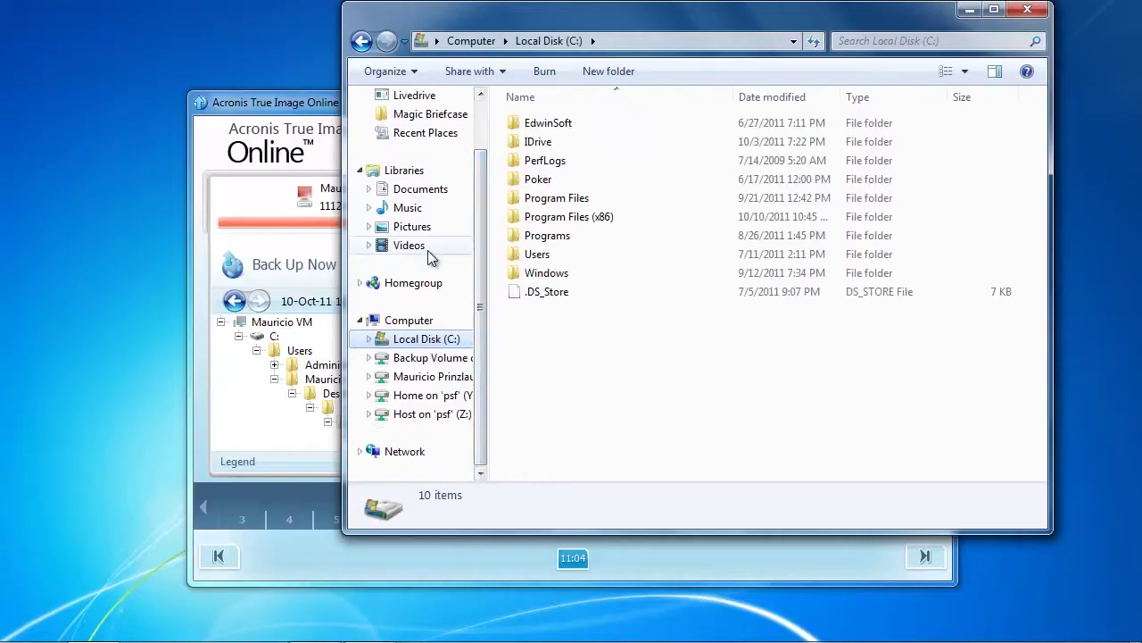
{"action": "left_click_drag", "start_coordinate": [484, 226], "coordinate": [486, 156]}
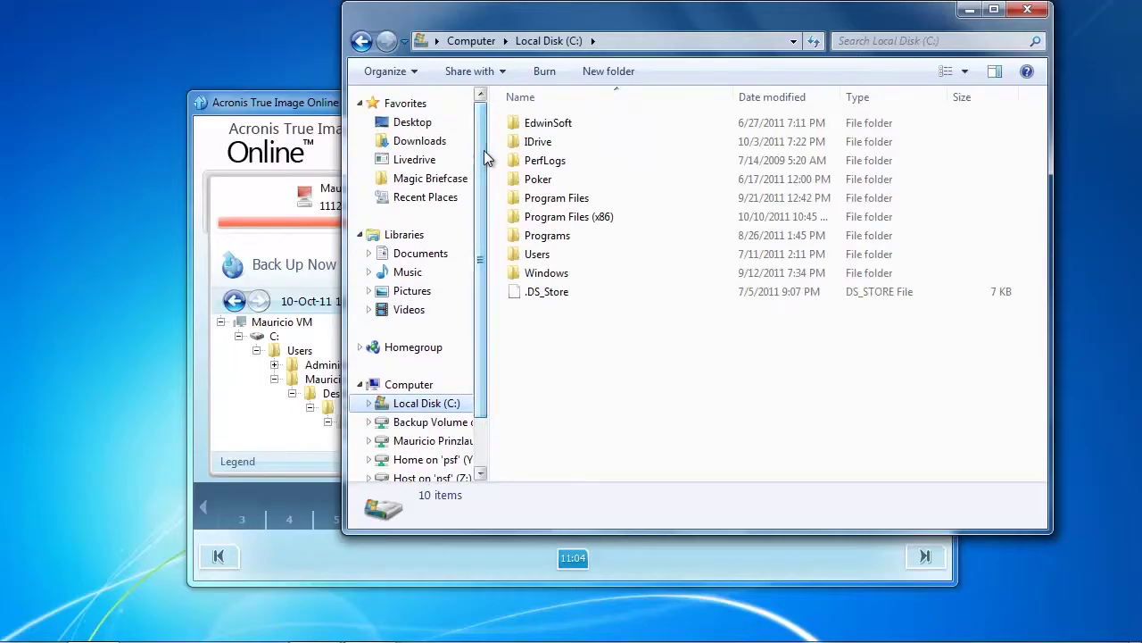
{"action": "left_click", "coordinate": [427, 128]}
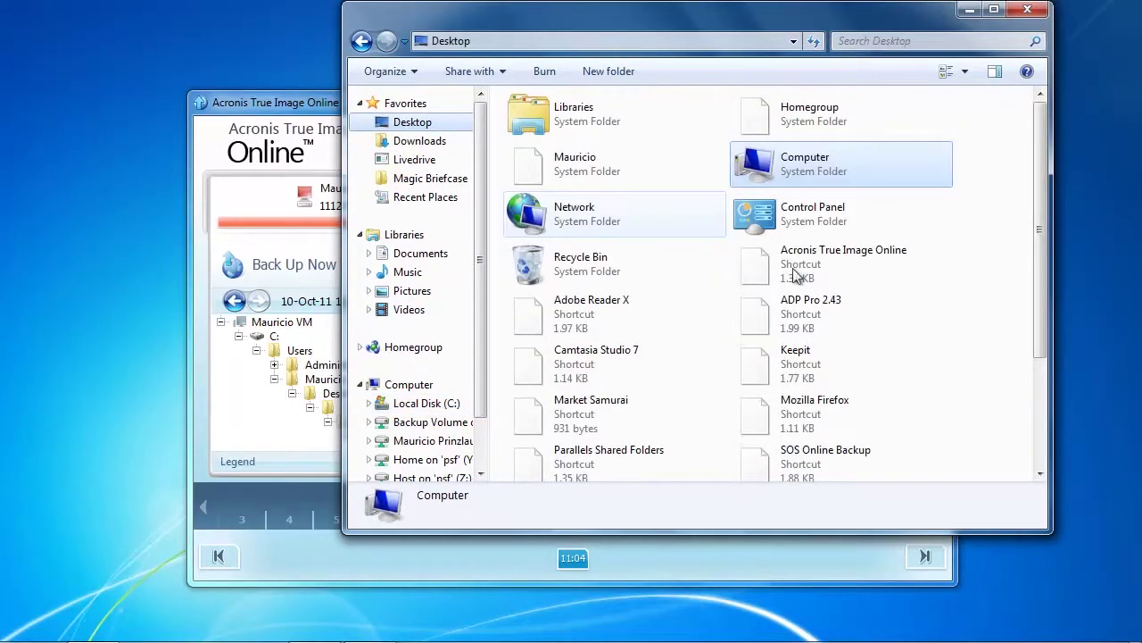
{"action": "left_click_drag", "start_coordinate": [1038, 215], "coordinate": [1035, 327]}
{"action": "left_click", "coordinate": [546, 408]}
Open Cloudbackuping > Acronis Recover > Test Files > Juli to reach the restored files
{"action": "double_click", "coordinate": [546, 408]}
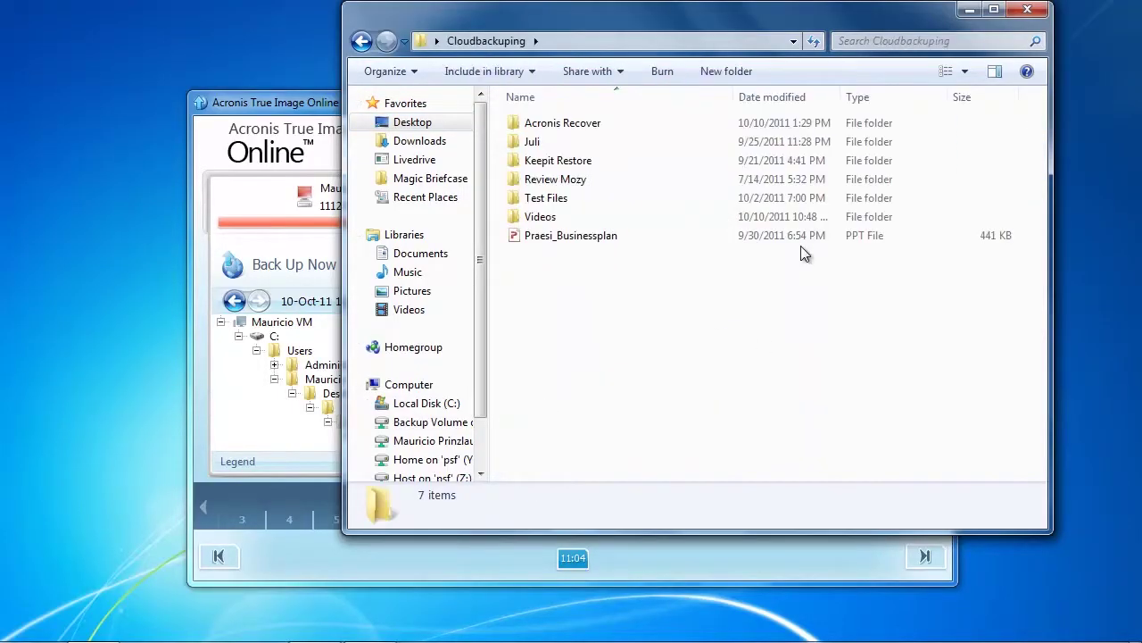
{"action": "double_click", "coordinate": [572, 126]}
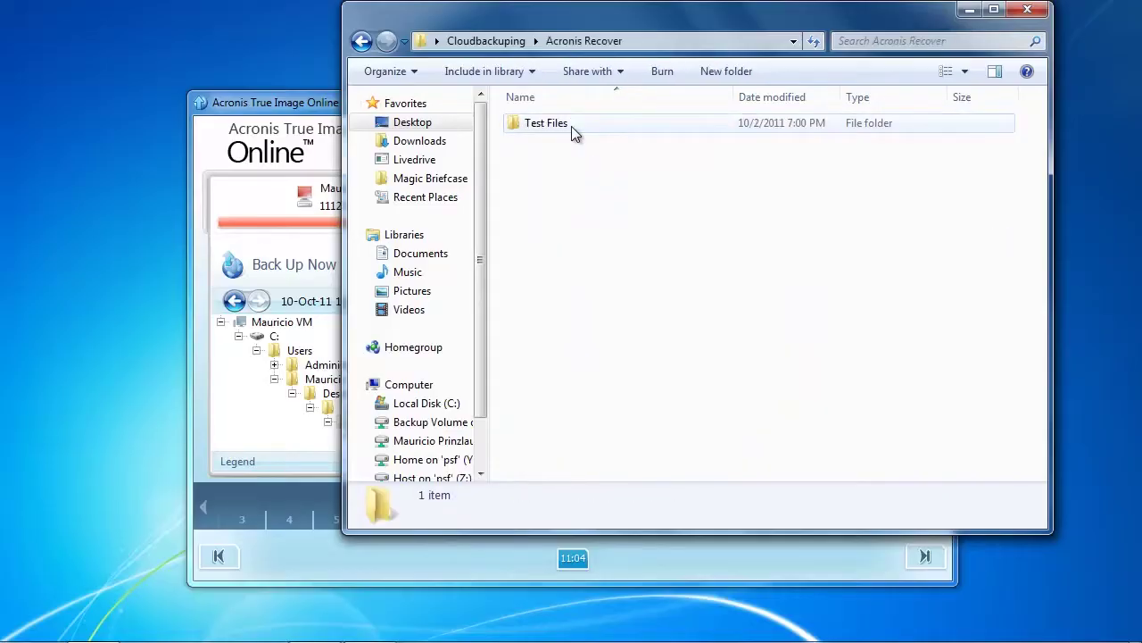
{"action": "double_click", "coordinate": [571, 126]}
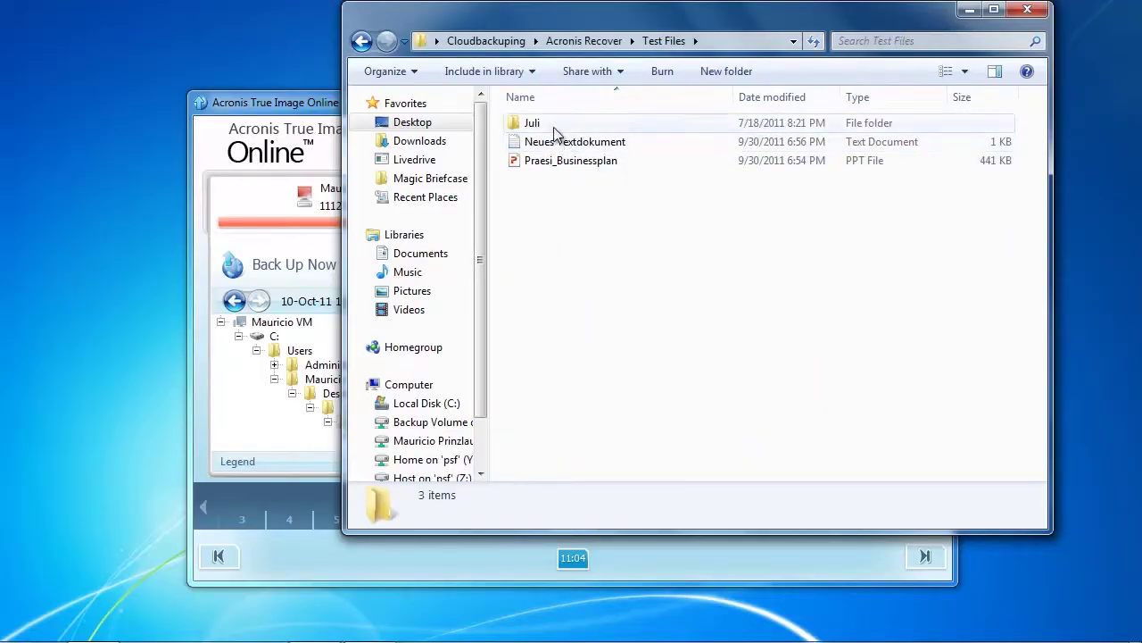
{"action": "double_click", "coordinate": [553, 126]}
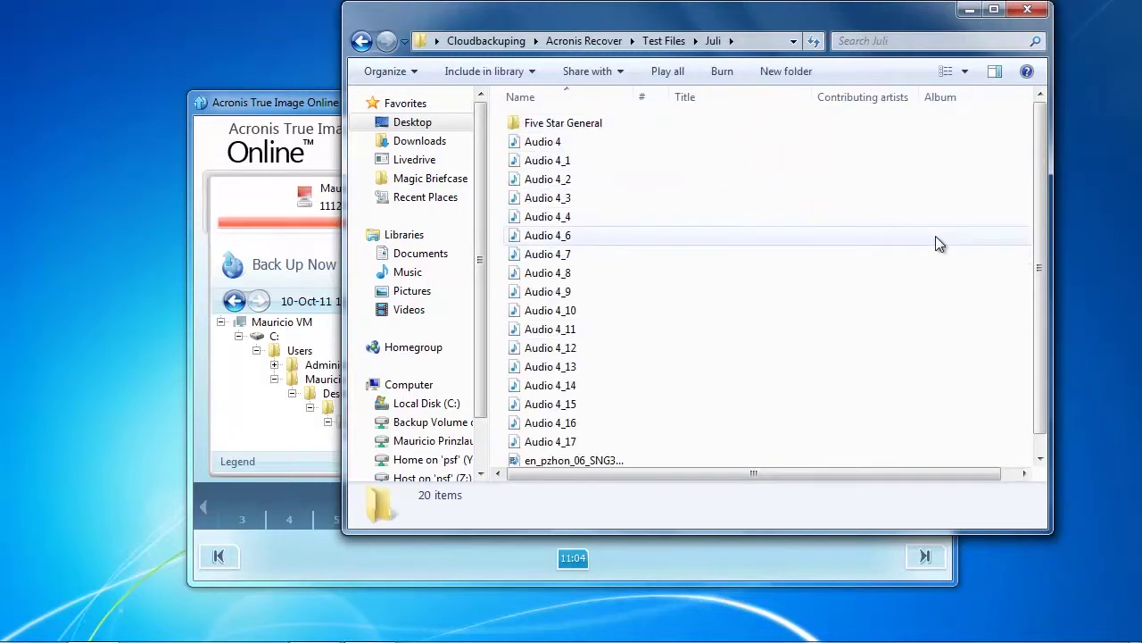
{"action": "left_click_drag", "start_coordinate": [1036, 176], "coordinate": [1036, 200]}
{"action": "left_click_drag", "start_coordinate": [1035, 245], "coordinate": [1038, 172]}
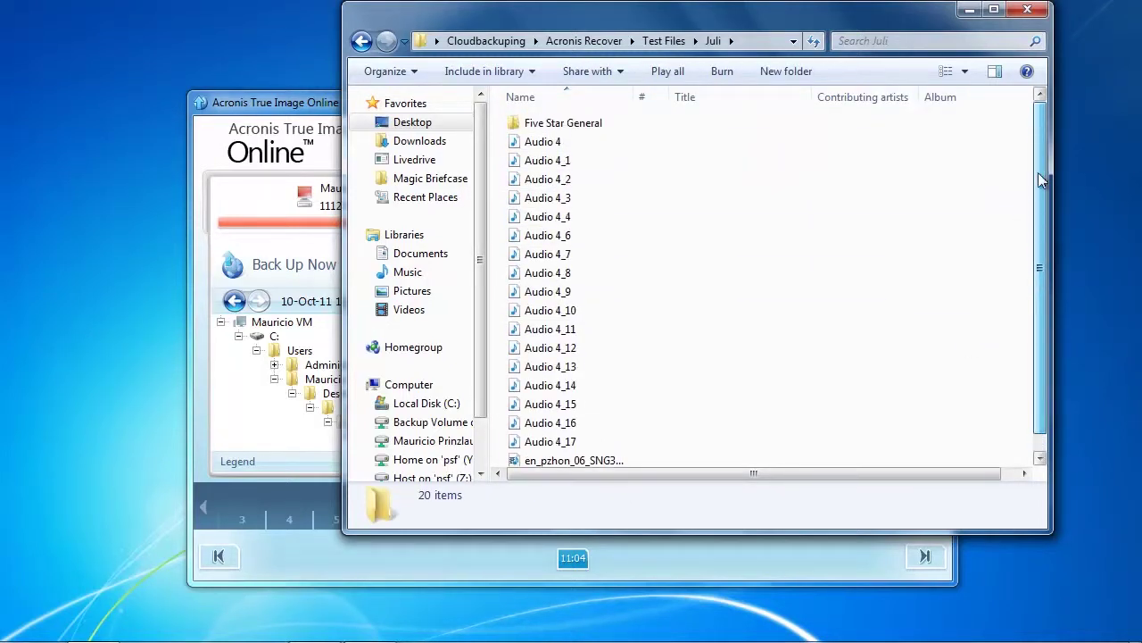
Check the 105 files in Five Star General > Parte 5, then go back to Juli
{"action": "left_click", "coordinate": [532, 123]}
{"action": "double_click", "coordinate": [532, 124]}
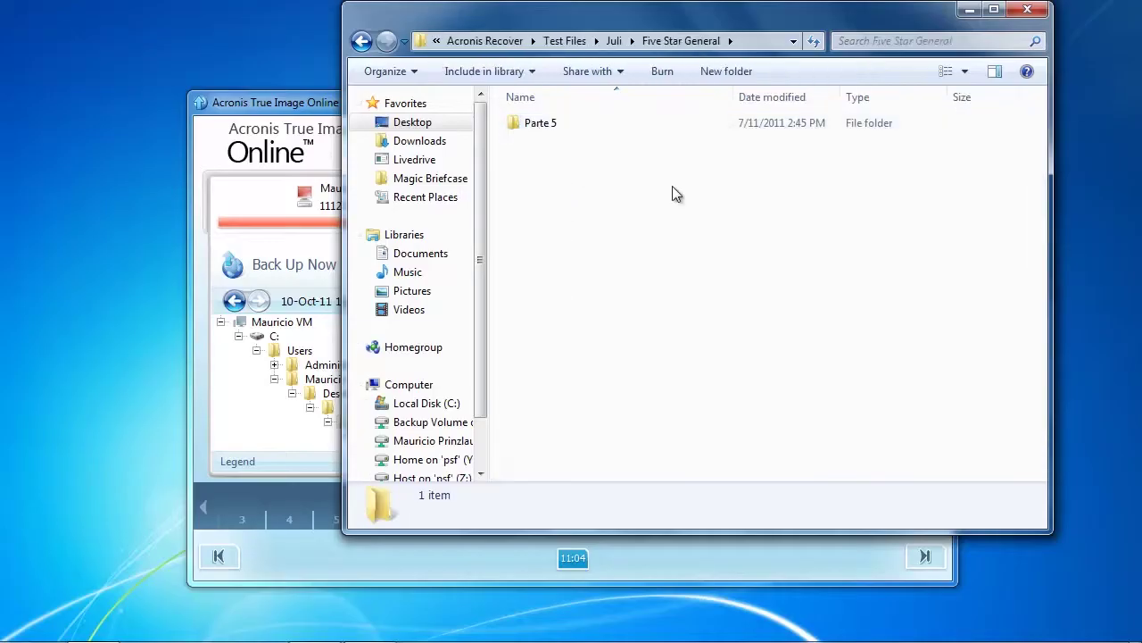
{"action": "double_click", "coordinate": [561, 125]}
{"action": "scroll", "coordinate": [724, 277], "scroll_direction": "down", "scroll_amount": 20}
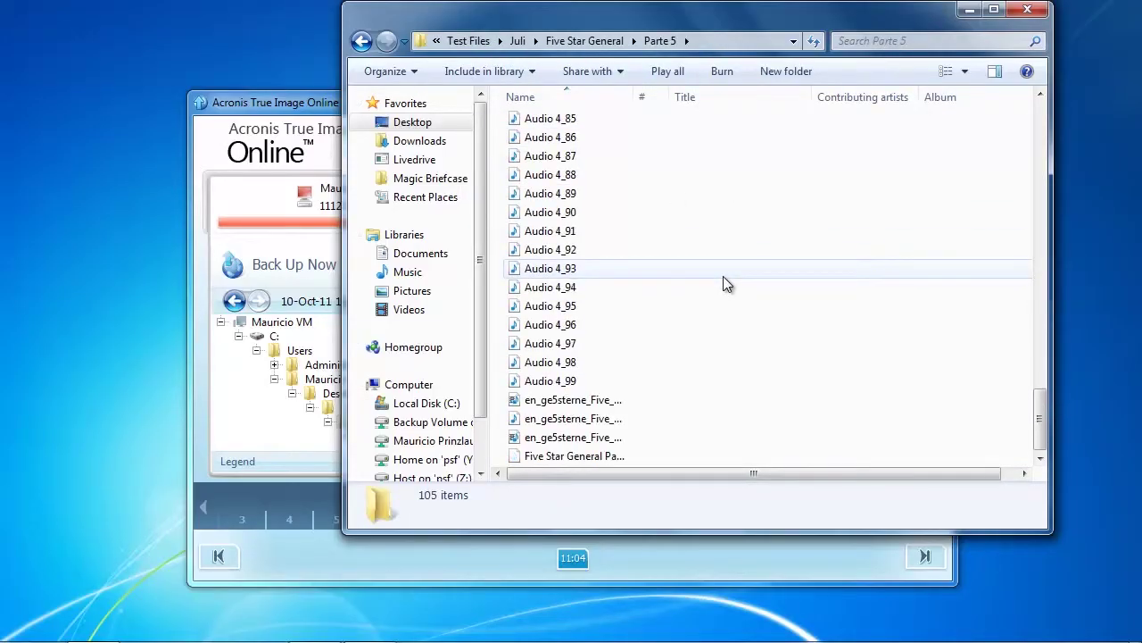
{"action": "scroll", "coordinate": [723, 276], "scroll_direction": "up", "scroll_amount": 20}
{"action": "left_click", "coordinate": [361, 42]}
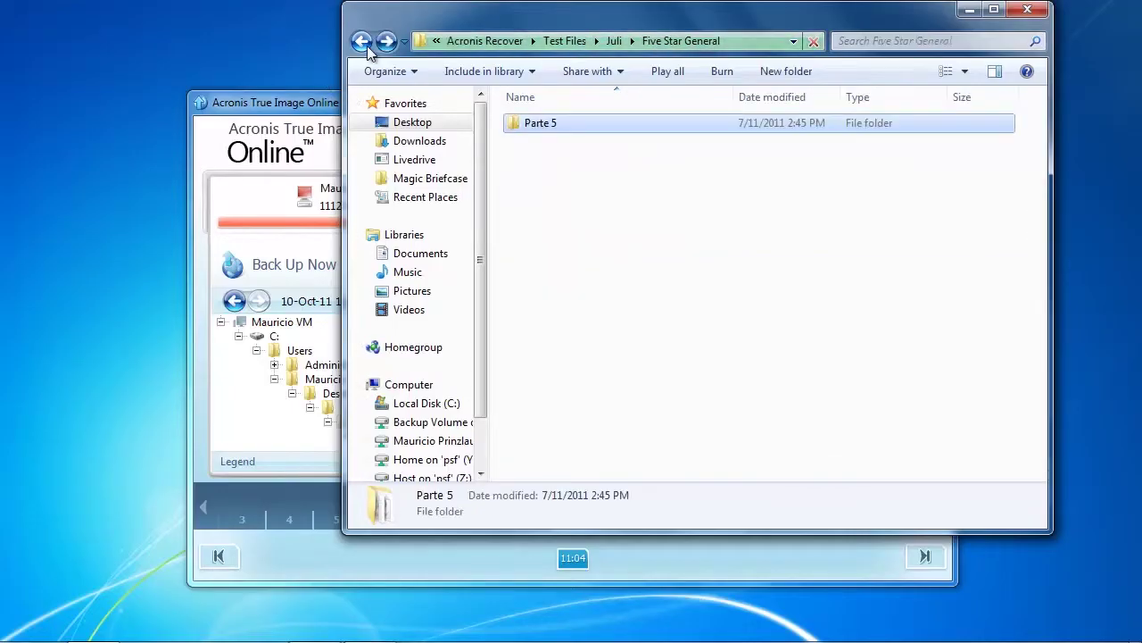
{"action": "left_click", "coordinate": [362, 42]}
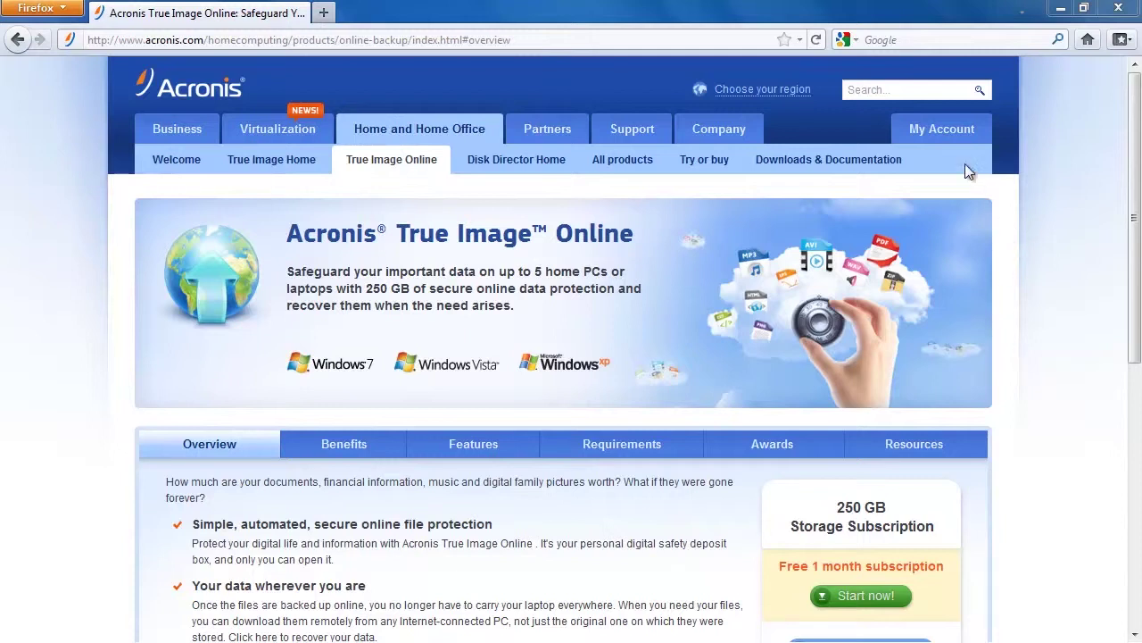
From My Account, go to Online Backup for Home and choose 'Recover my data now'
{"action": "left_click", "coordinate": [942, 138]}
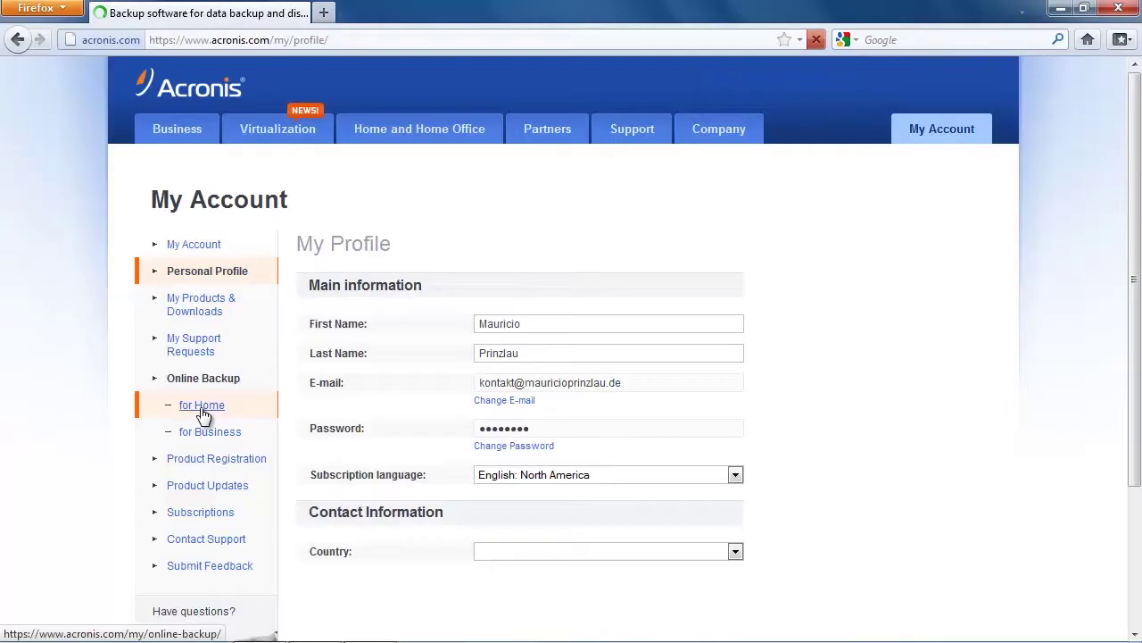
{"action": "left_click", "coordinate": [203, 413]}
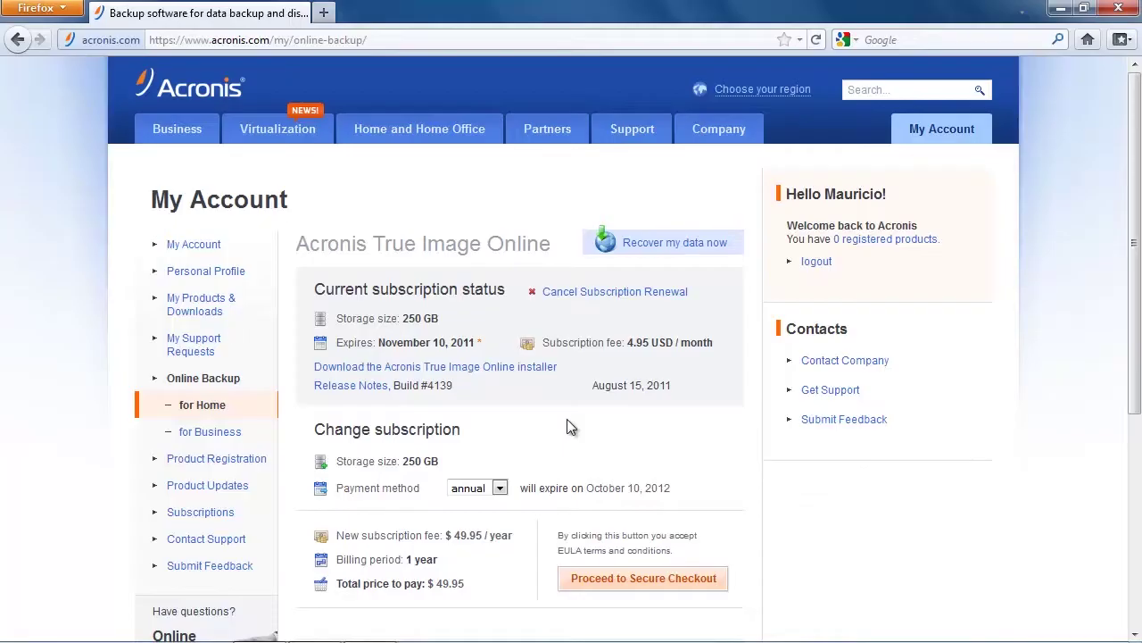
{"action": "scroll", "coordinate": [572, 427], "scroll_direction": "down", "scroll_amount": 5}
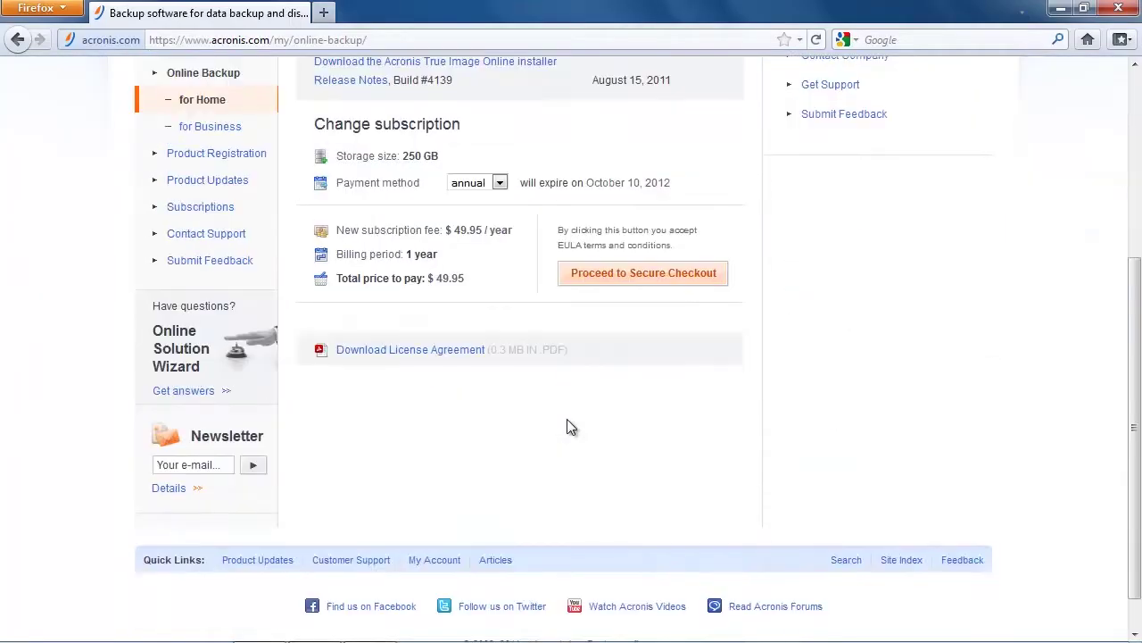
{"action": "scroll", "coordinate": [571, 427], "scroll_direction": "up", "scroll_amount": 5}
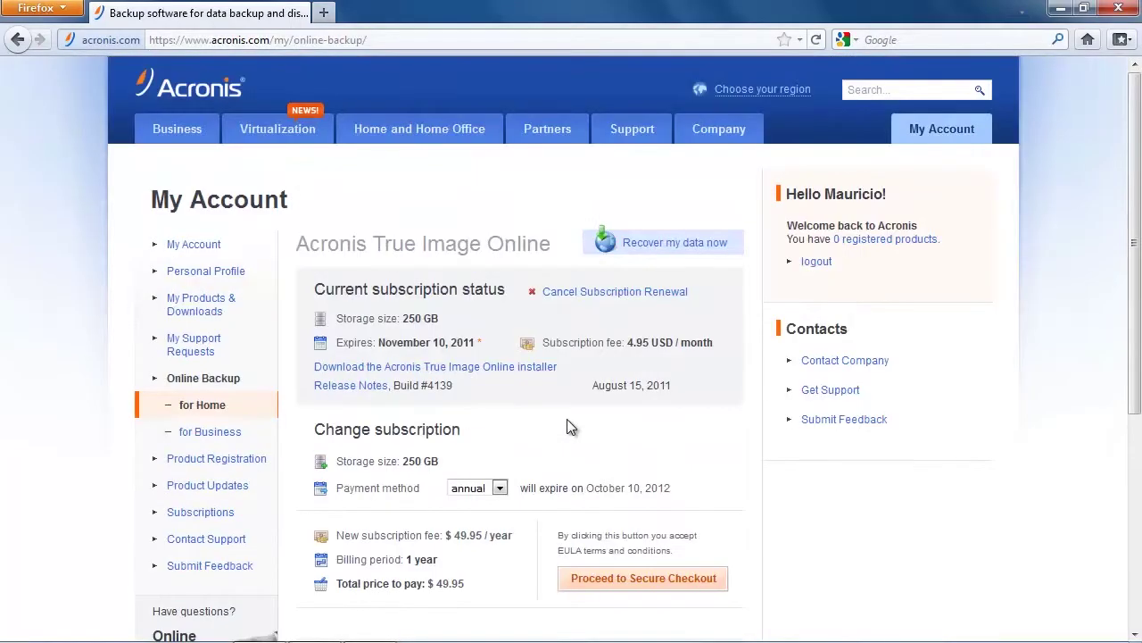
{"action": "left_click", "coordinate": [649, 254]}
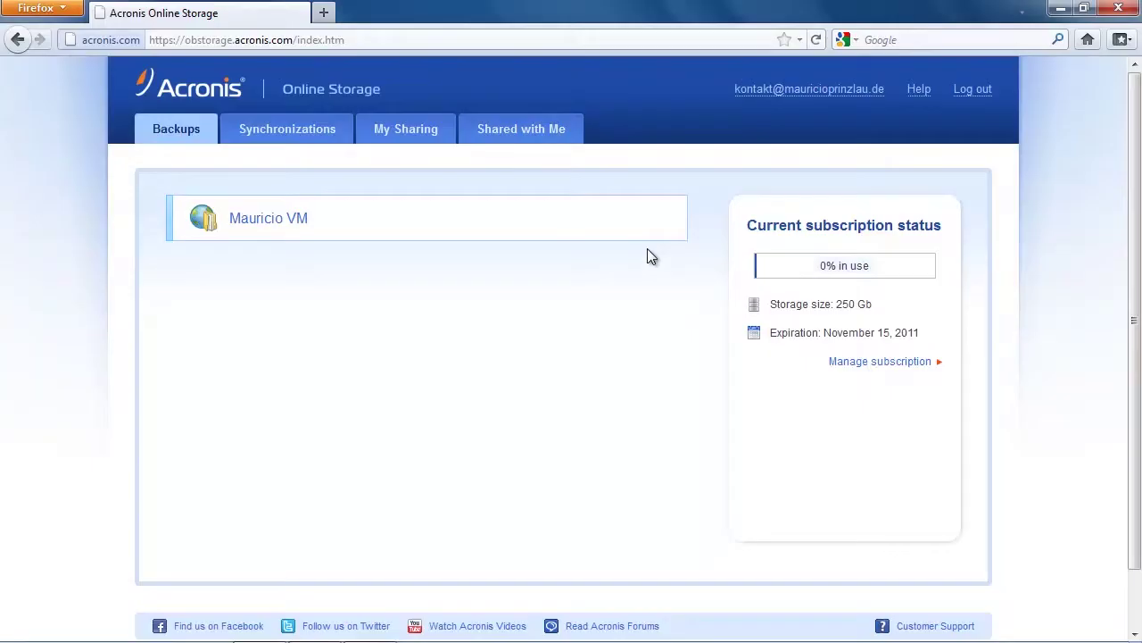
Open the computer's online backup and enter its encryption key to reveal the C: drive
{"action": "left_click", "coordinate": [255, 220]}
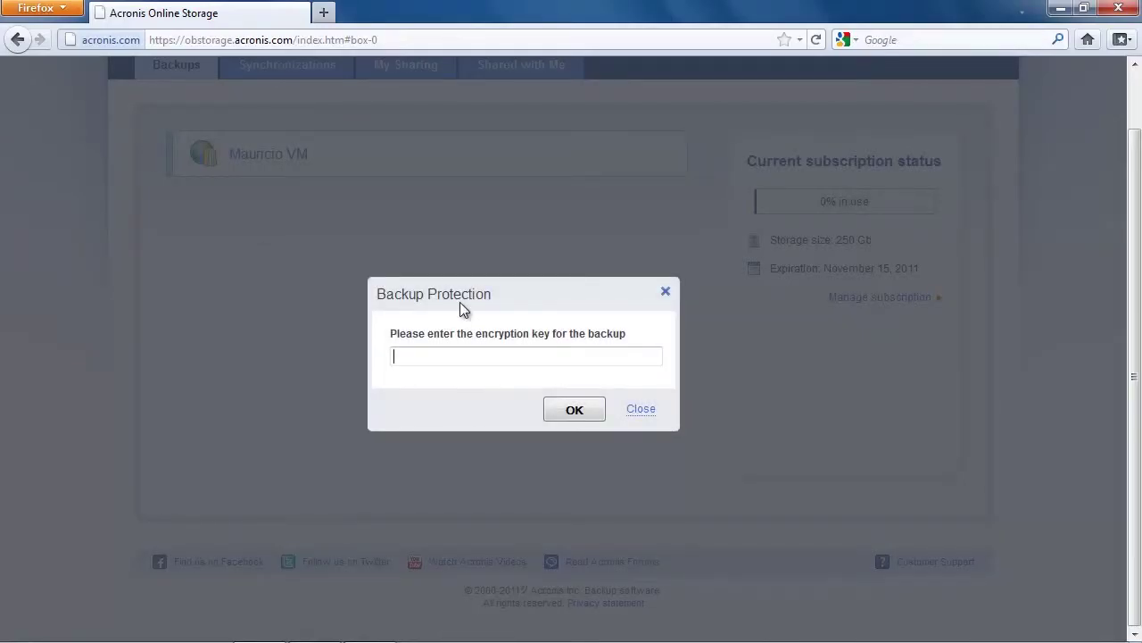
{"action": "type", "text": "************"}
{"action": "left_click", "coordinate": [577, 409]}
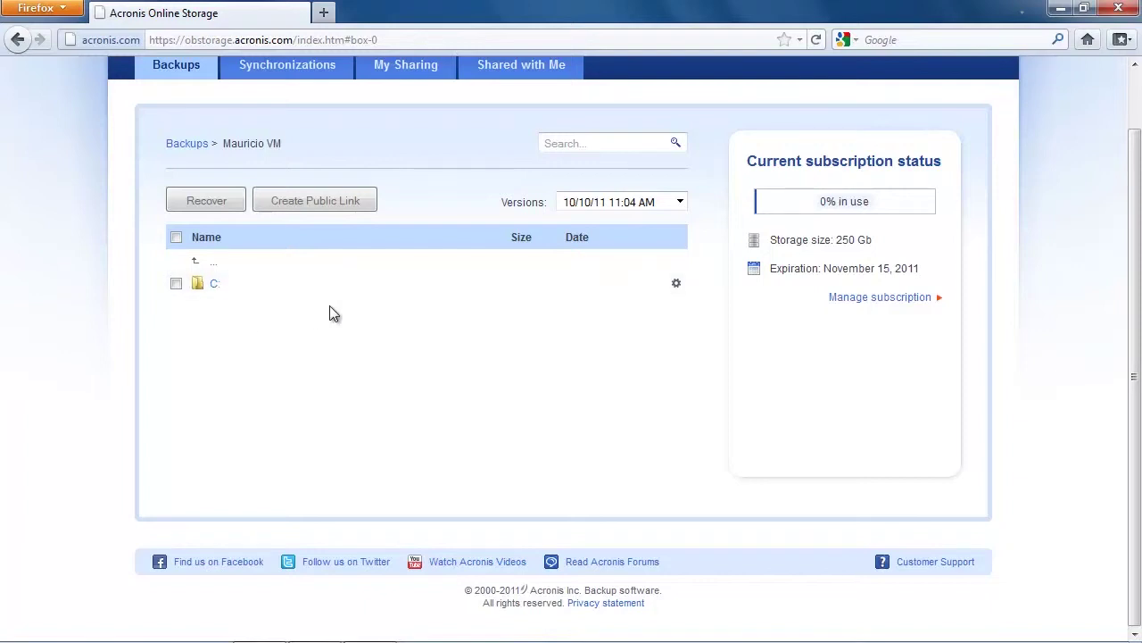
Create a public link for Test Files\Praesi_Businessplan.ppt and select its URL
{"action": "left_click", "coordinate": [214, 284]}
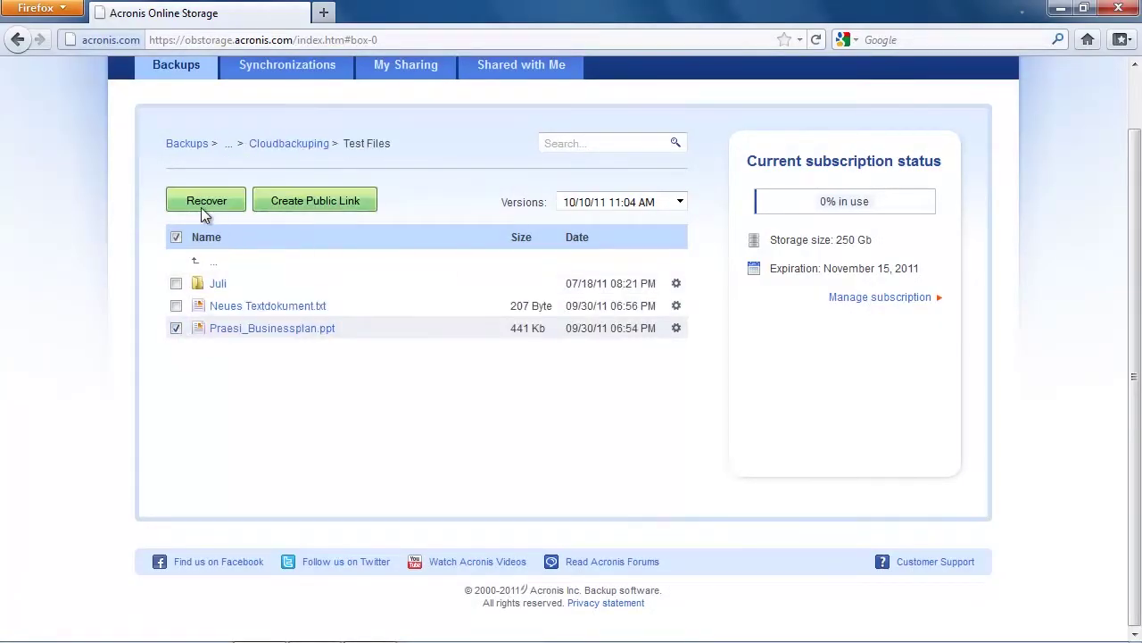
{"action": "left_click", "coordinate": [312, 205]}
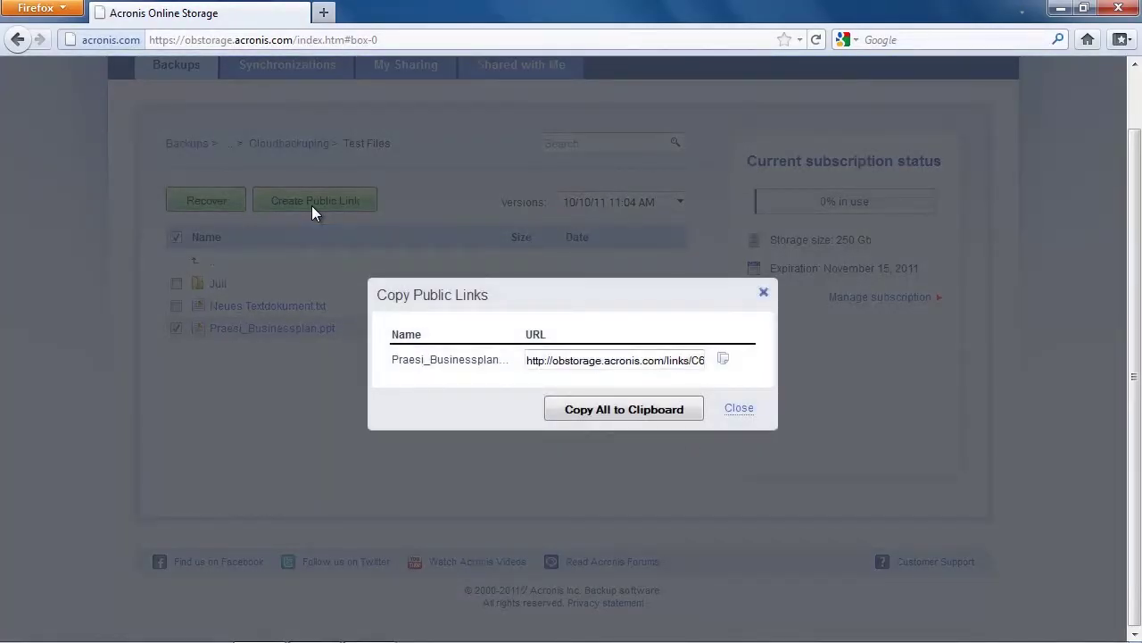
{"action": "left_click", "coordinate": [605, 362]}
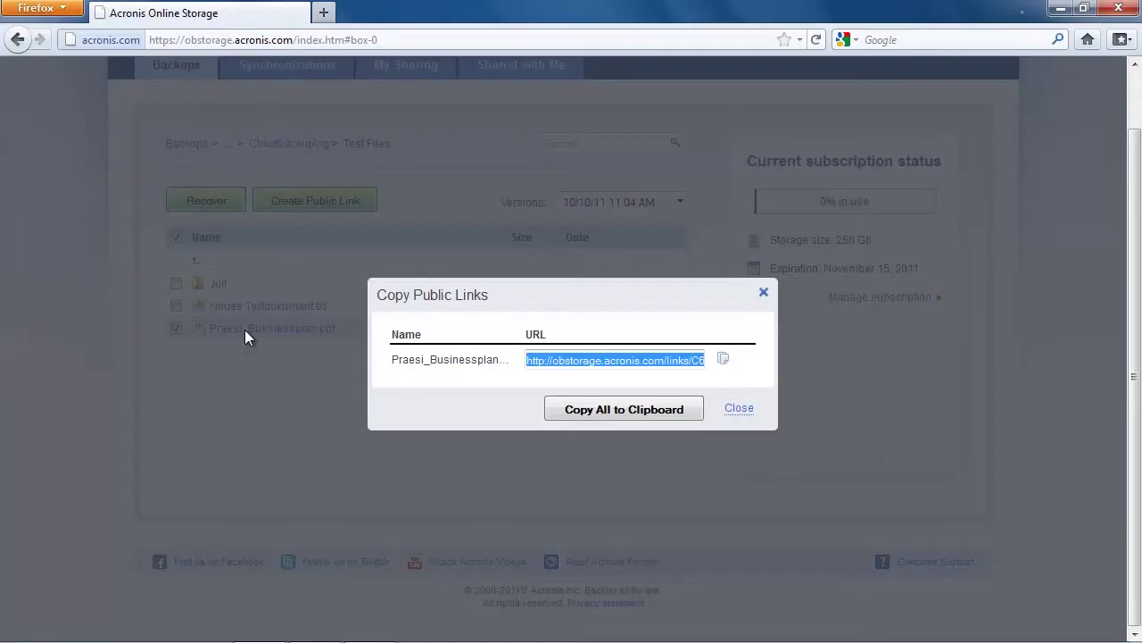
Close the Copy Public Links dialog and view My Sharing, listing Praesi_Businessplan.ppt shared by link
{"action": "left_click", "coordinate": [737, 409]}
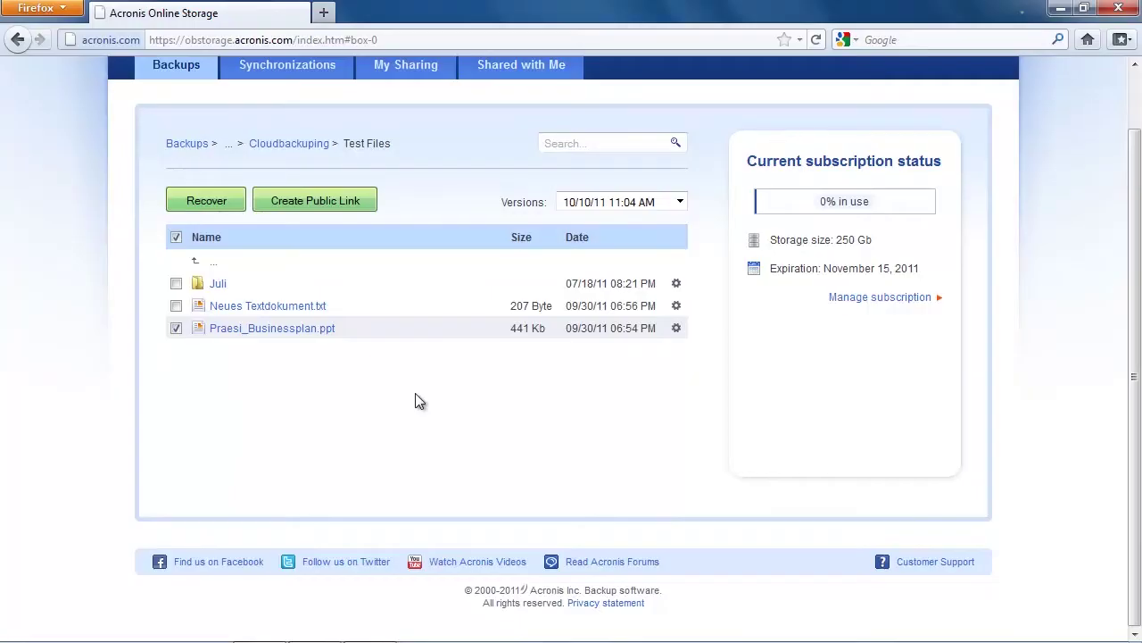
{"action": "scroll", "coordinate": [415, 394], "scroll_direction": "up", "scroll_amount": 2}
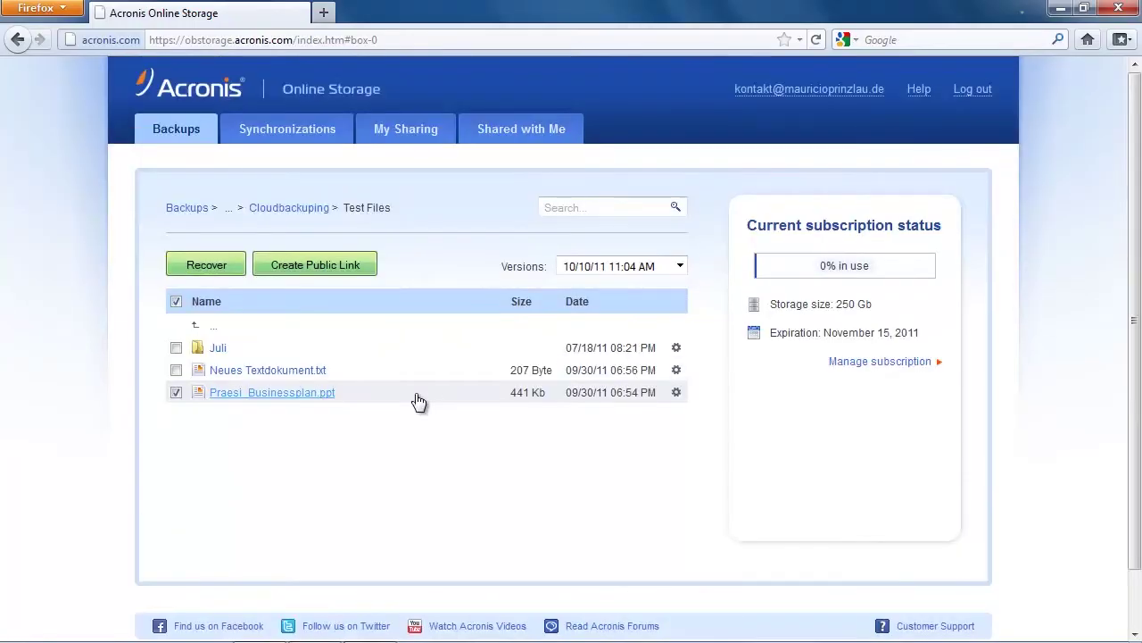
{"action": "left_click", "coordinate": [288, 129]}
{"action": "left_click", "coordinate": [401, 77]}
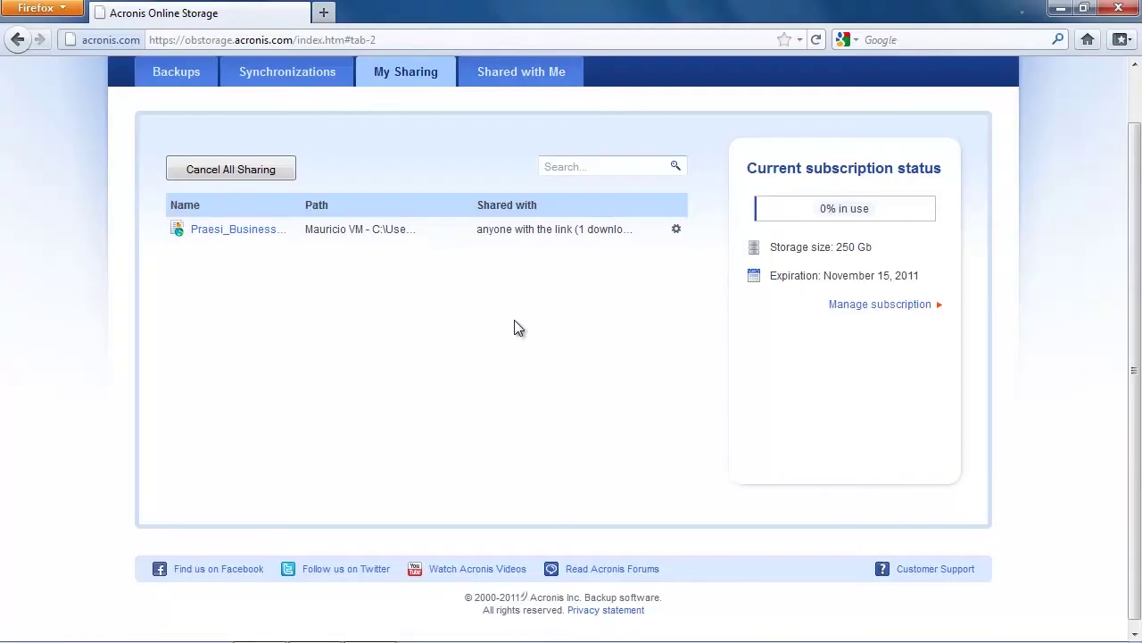
{"action": "scroll", "coordinate": [514, 319], "scroll_direction": "up", "scroll_amount": 1}
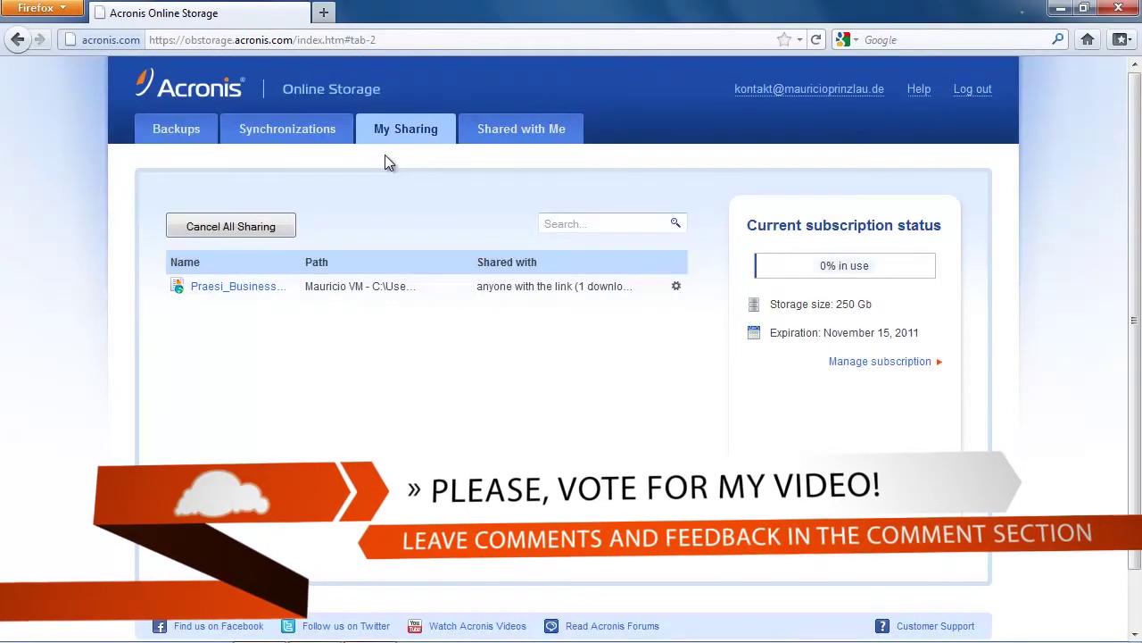